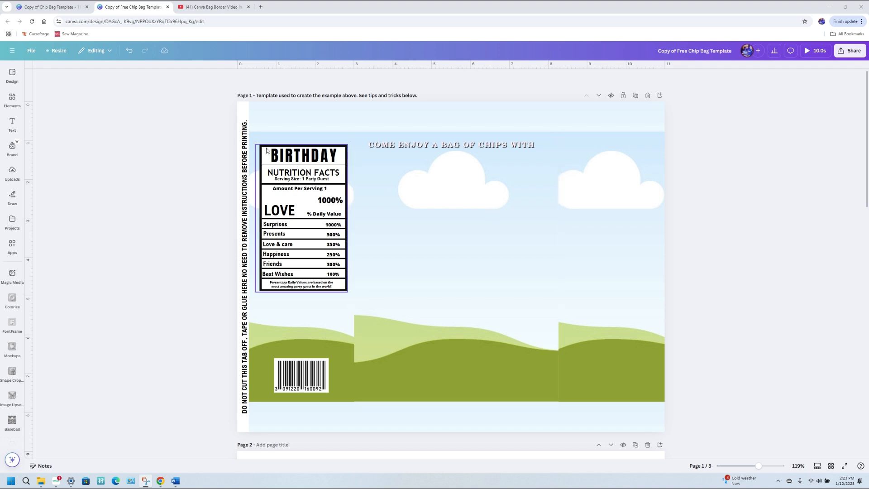
# Compare the chip bag layout on page 1 with the blank page 2.
pyautogui.scroll(-5, 599, 158)
pyautogui.scroll(-2, 595, 161)
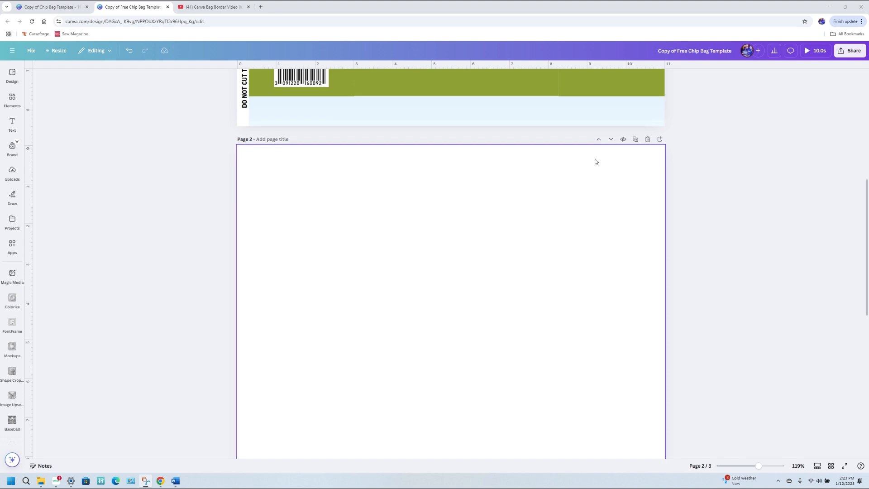
pyautogui.scroll(1, 594, 162)
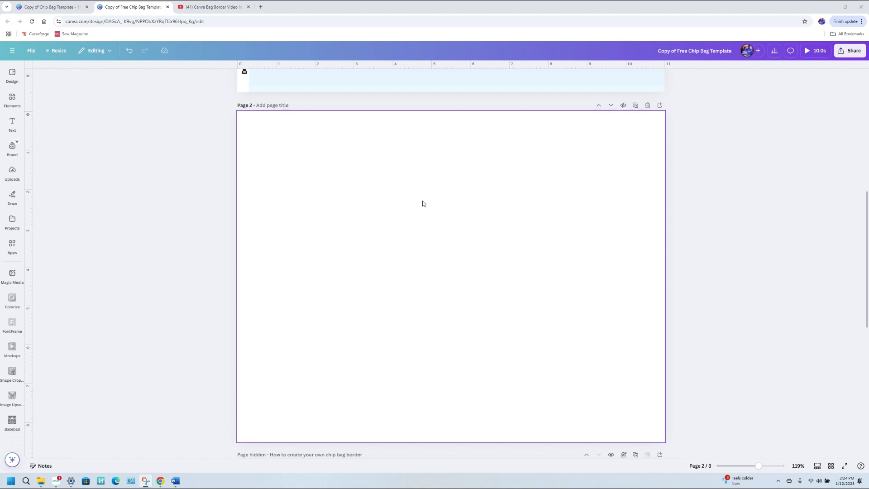
pyautogui.scroll(7, 430, 202)
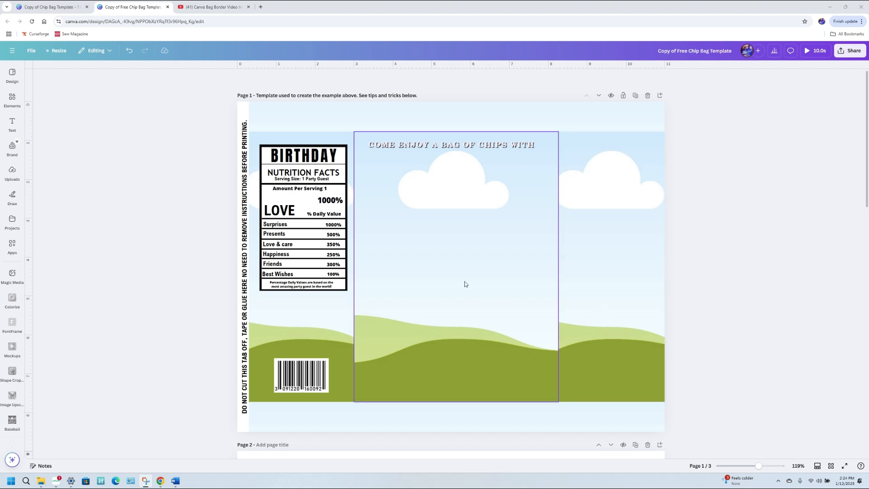
pyautogui.scroll(-7, 465, 281)
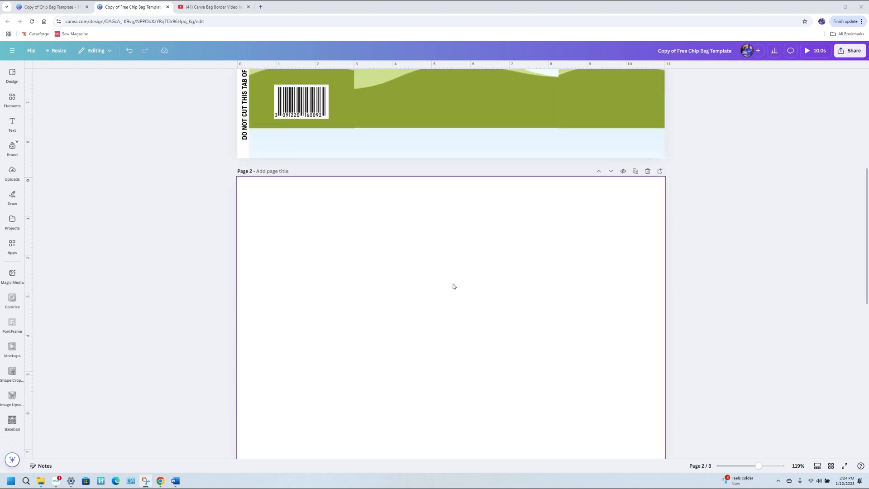
pyautogui.scroll(-2, 443, 275)
pyautogui.scroll(1, 417, 270)
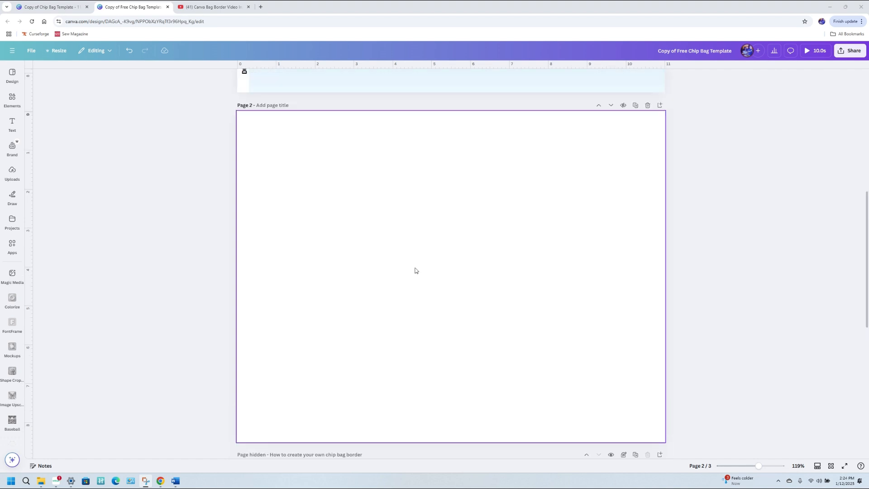
# Find the frame elements, insert a square frame on page 2 and move it into the page's upper-right corner.
pyautogui.click(12, 124)
pyautogui.click(7, 101)
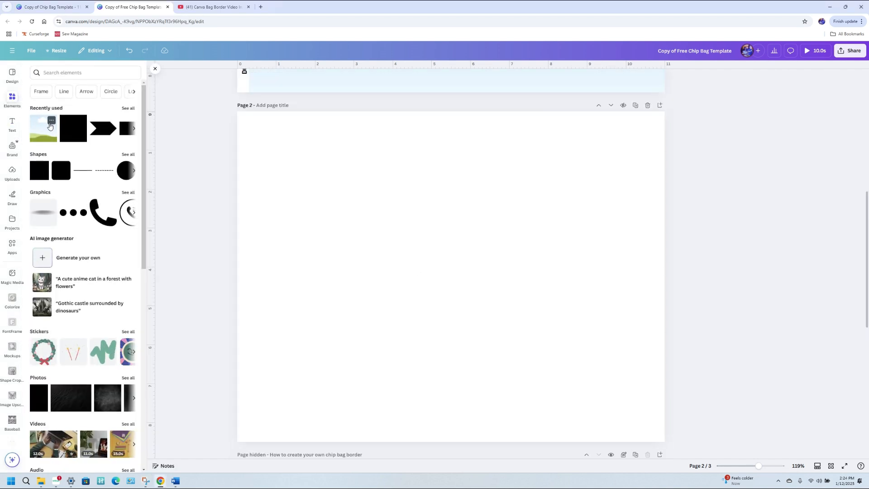
pyautogui.click(43, 91)
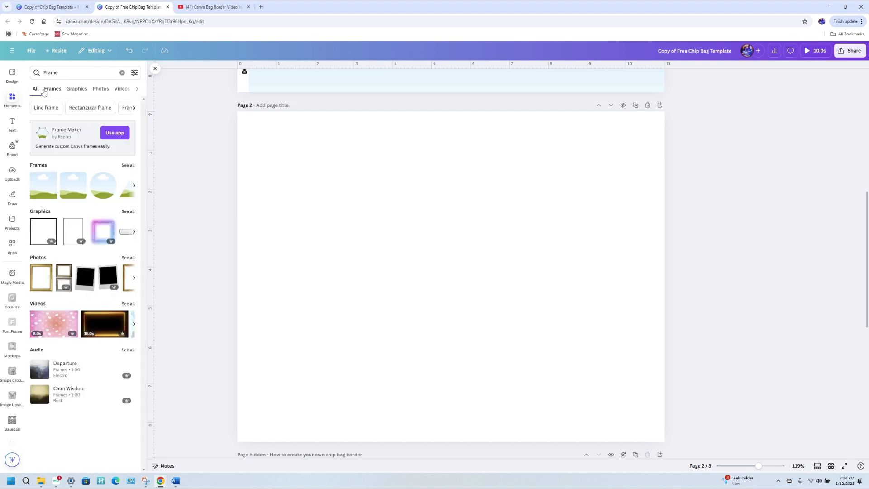
pyautogui.click(36, 189)
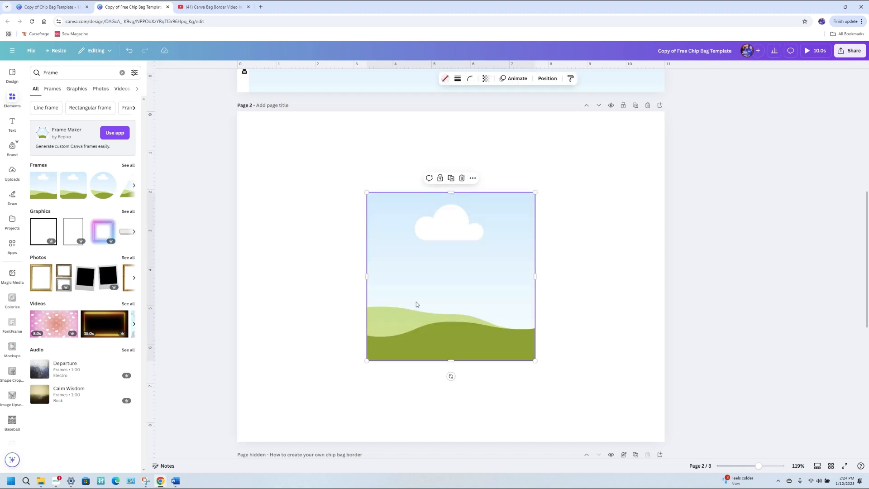
pyautogui.moveTo(435, 301); pyautogui.dragTo(568, 226)
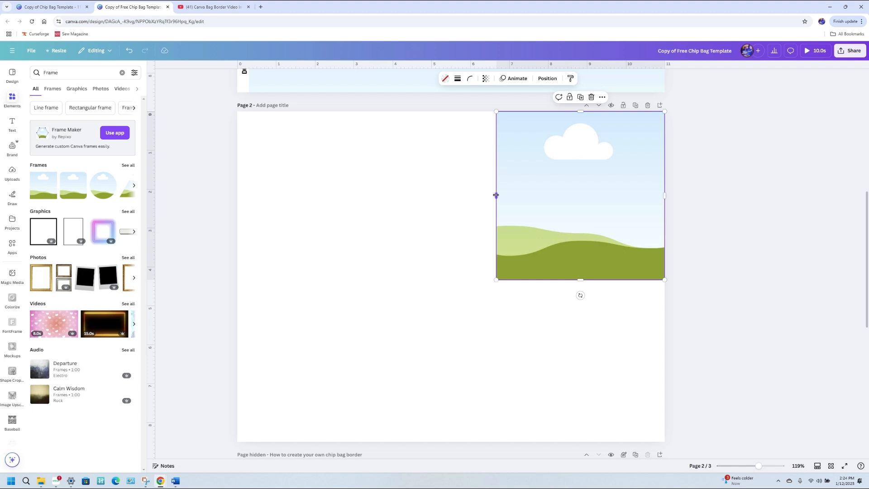
# Resize the frame into a strip about 10.7 in wide and 0.8 in high along the page's top edge, leaving a narrow left tab blank.
pyautogui.moveTo(495, 196); pyautogui.dragTo(250, 173)
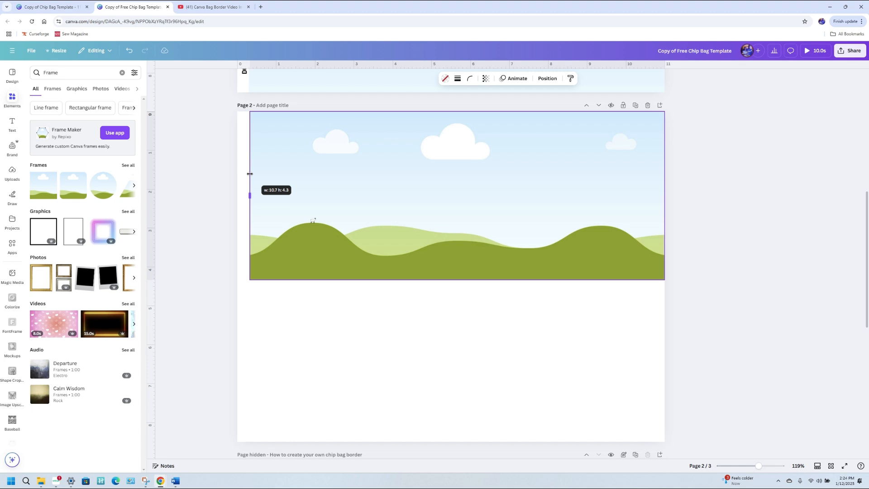
pyautogui.moveTo(250, 173); pyautogui.dragTo(250, 174)
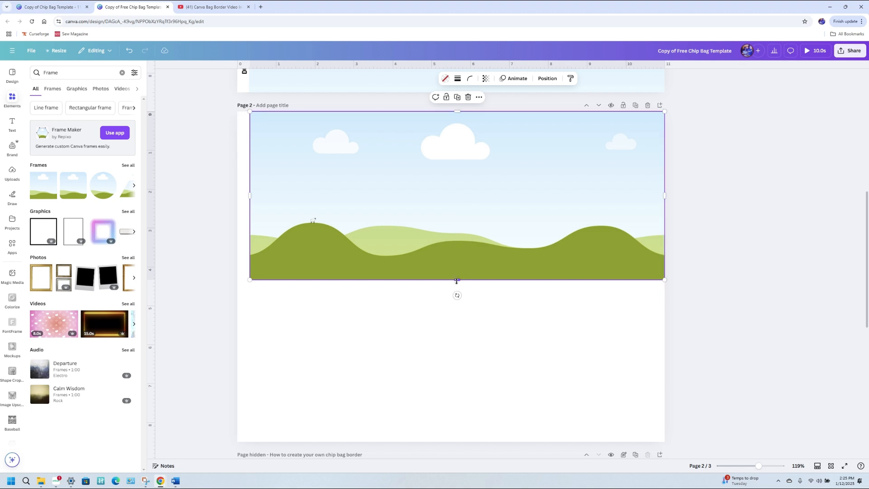
pyautogui.moveTo(457, 280); pyautogui.dragTo(451, 144)
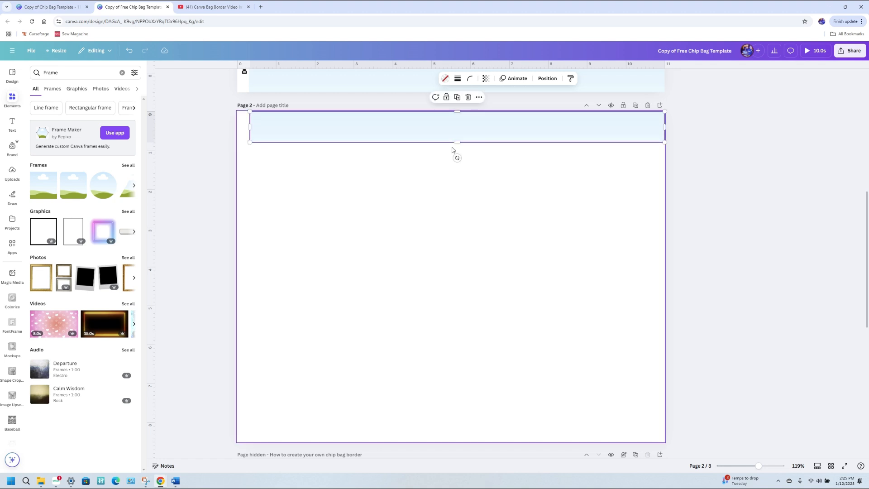
pyautogui.moveTo(369, 125); pyautogui.dragTo(369, 126)
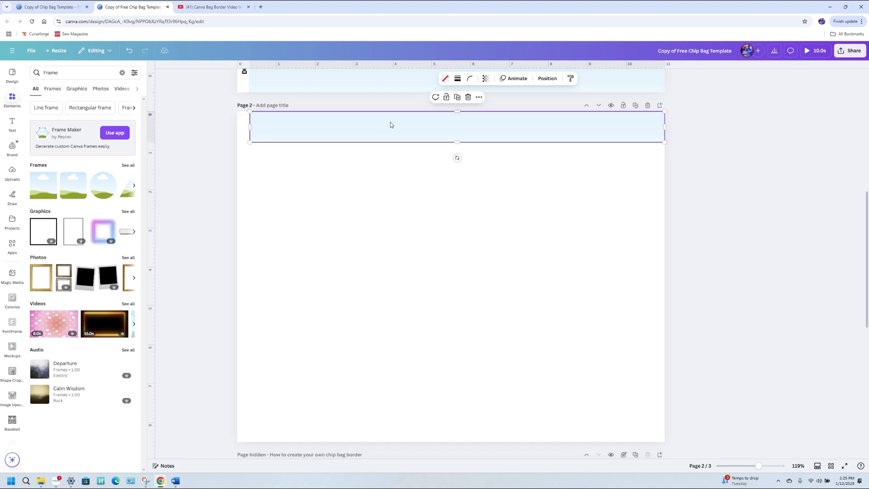
pyautogui.moveTo(390, 123); pyautogui.dragTo(391, 125)
pyautogui.click(387, 185)
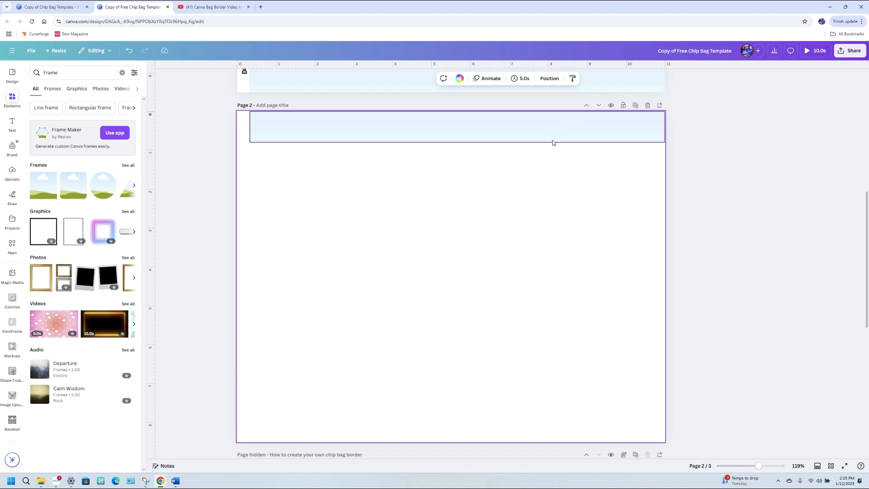
# Duplicate the top strip and align the copy with the page's bottom edge.
pyautogui.click(522, 138)
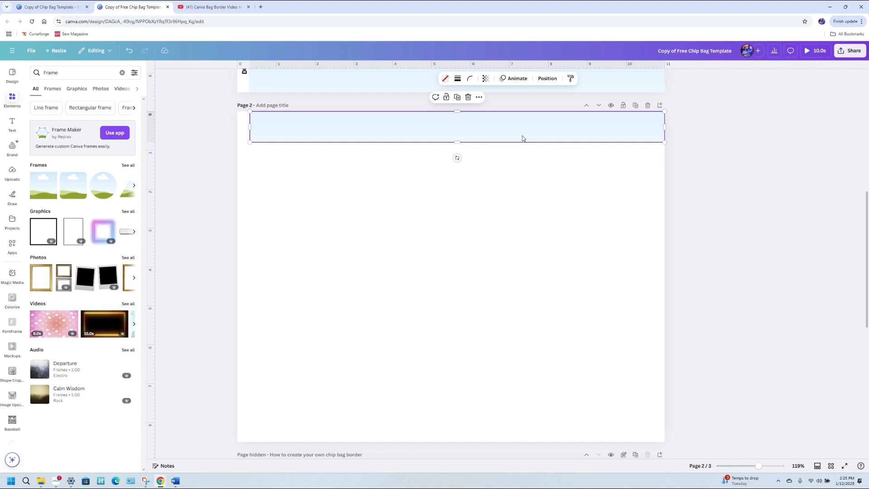
pyautogui.moveTo(485, 136); pyautogui.dragTo(465, 429)
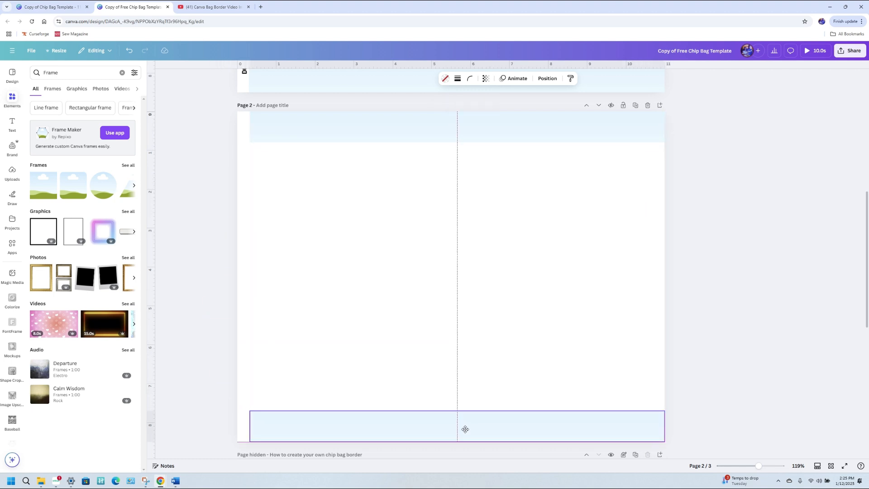
pyautogui.moveTo(465, 429); pyautogui.dragTo(465, 429)
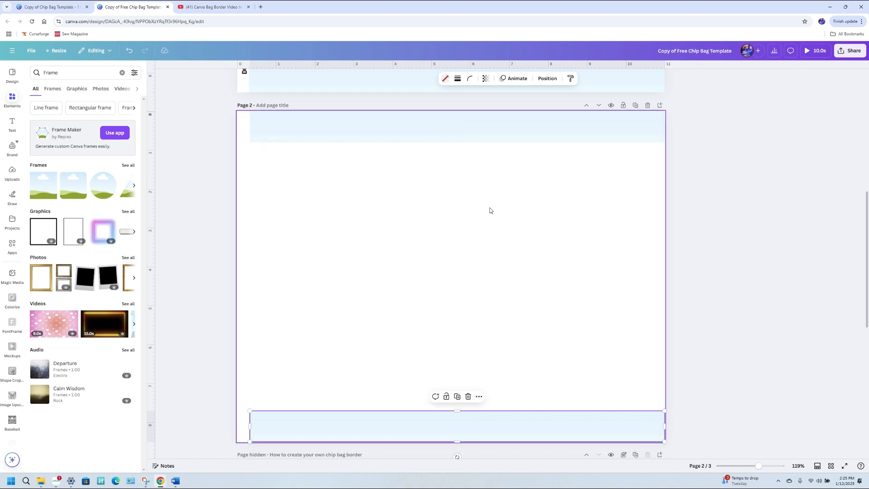
# Duplicate the top strip and reshape the copy into a panel about 2.7 in wide at the page's right edge, filling the height between both strips.
pyautogui.click(444, 119)
pyautogui.hotkey('ctrl', 'd')
pyautogui.moveTo(442, 129); pyautogui.dragTo(436, 217)
pyautogui.moveTo(249, 220); pyautogui.dragTo(560, 220)
pyautogui.moveTo(612, 207); pyautogui.dragTo(615, 143)
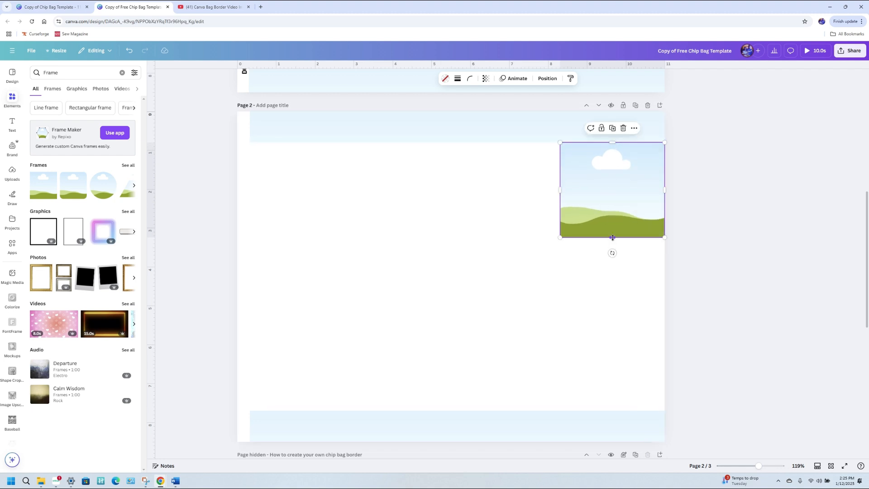
pyautogui.moveTo(612, 237); pyautogui.dragTo(623, 410)
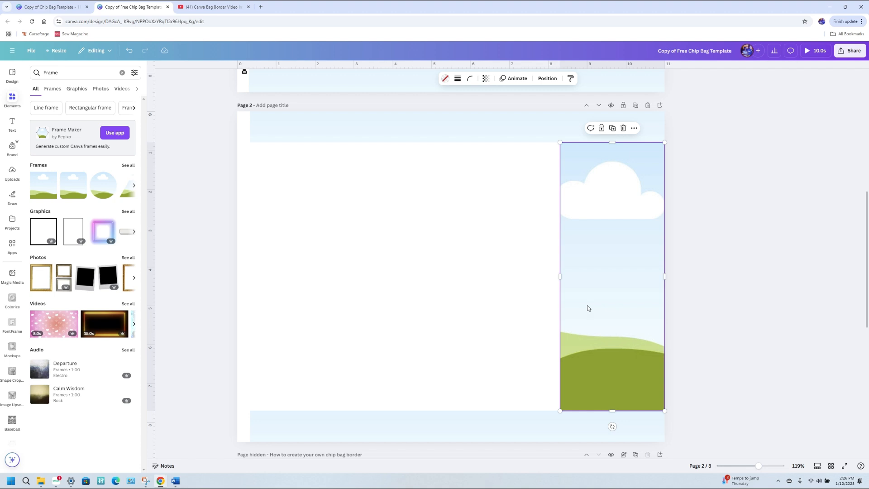
# Place one copy of the side panel beside the blank left tab and another in the middle, widened to fill the gap between the side panels.
pyautogui.moveTo(596, 308); pyautogui.dragTo(282, 298)
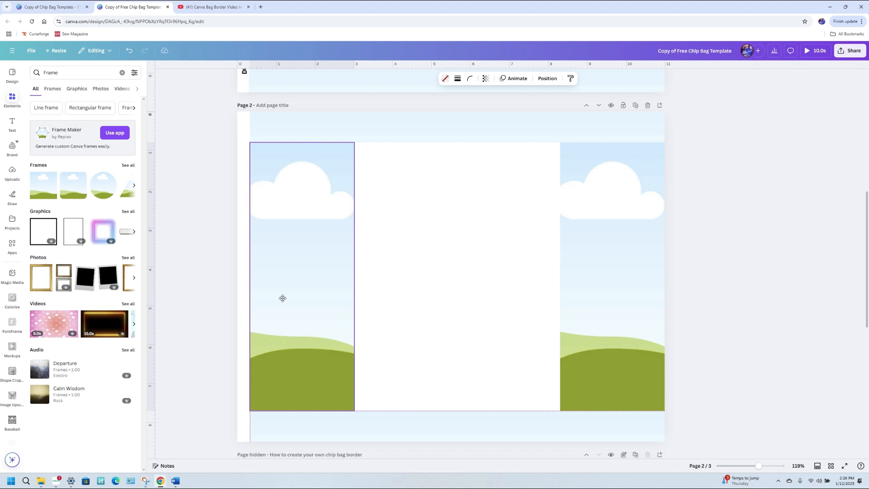
pyautogui.click(283, 299)
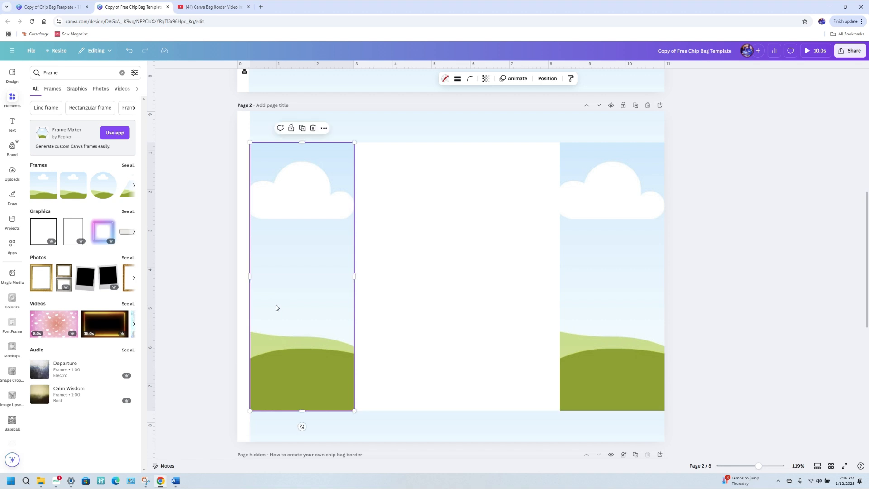
pyautogui.moveTo(276, 305); pyautogui.dragTo(409, 259)
pyautogui.moveTo(463, 276); pyautogui.dragTo(558, 287)
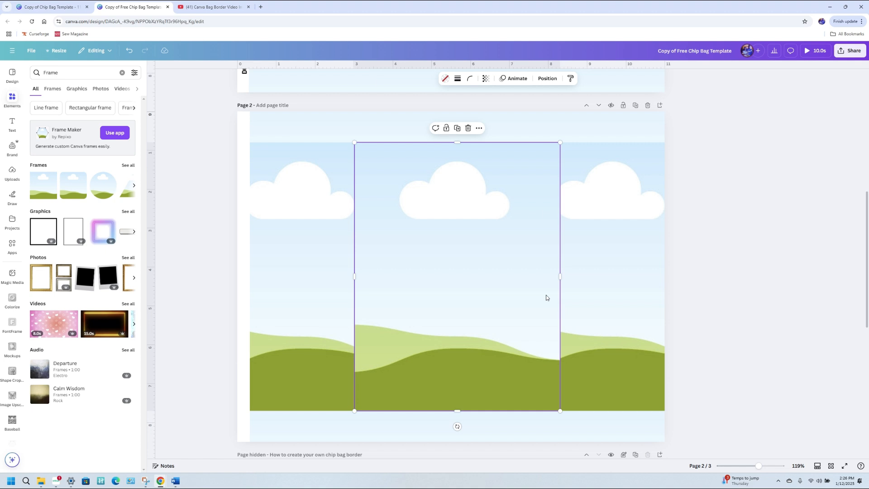
pyautogui.click(688, 293)
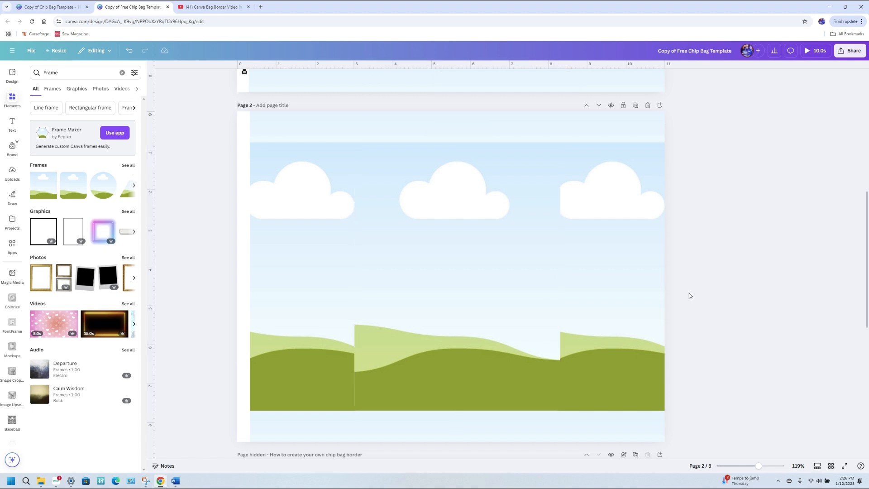